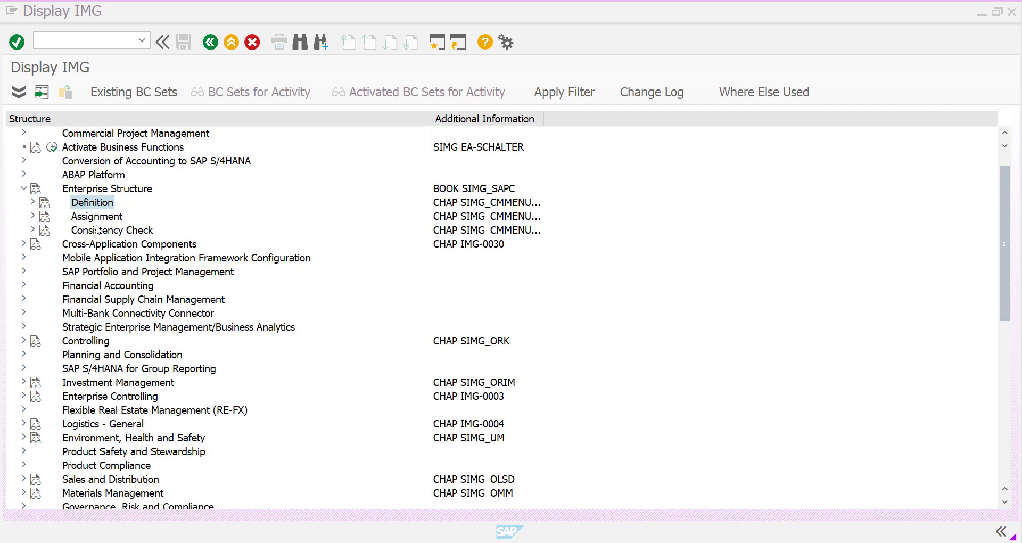
# Expand the Sales and Distribution activities under Enterprise Structure > Assignment to review the available assignments.
pyautogui.click(100, 207)
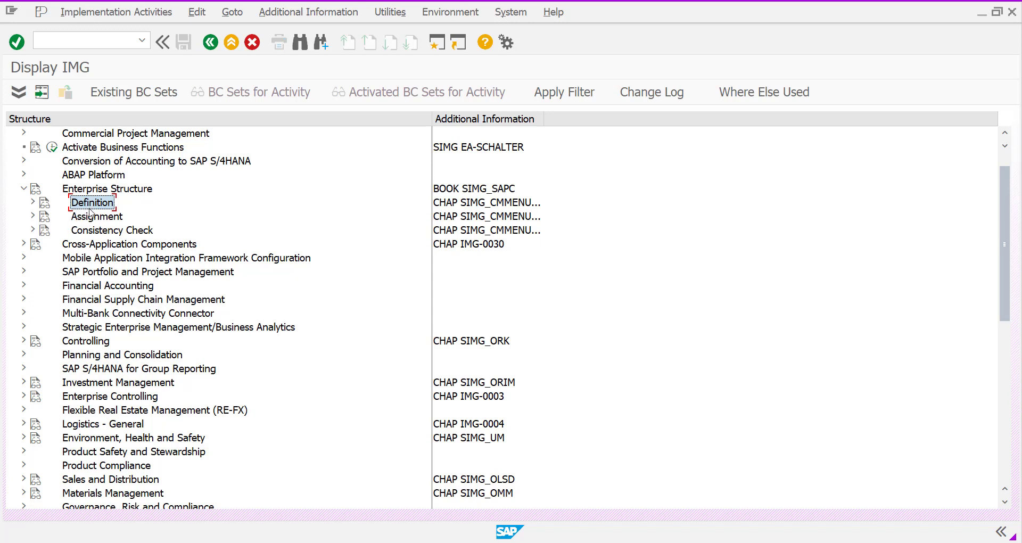
pyautogui.doubleClick(95, 216)
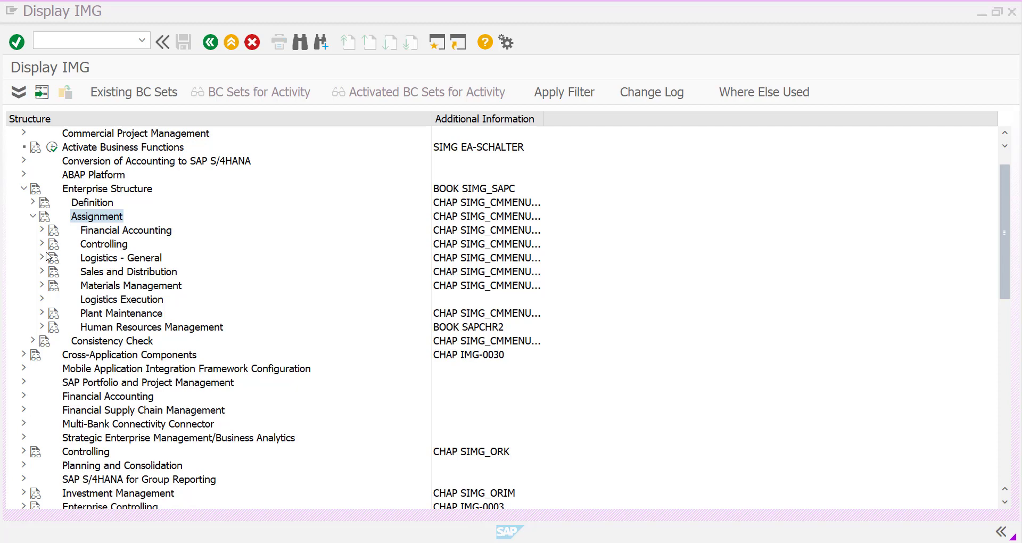
pyautogui.click(42, 273)
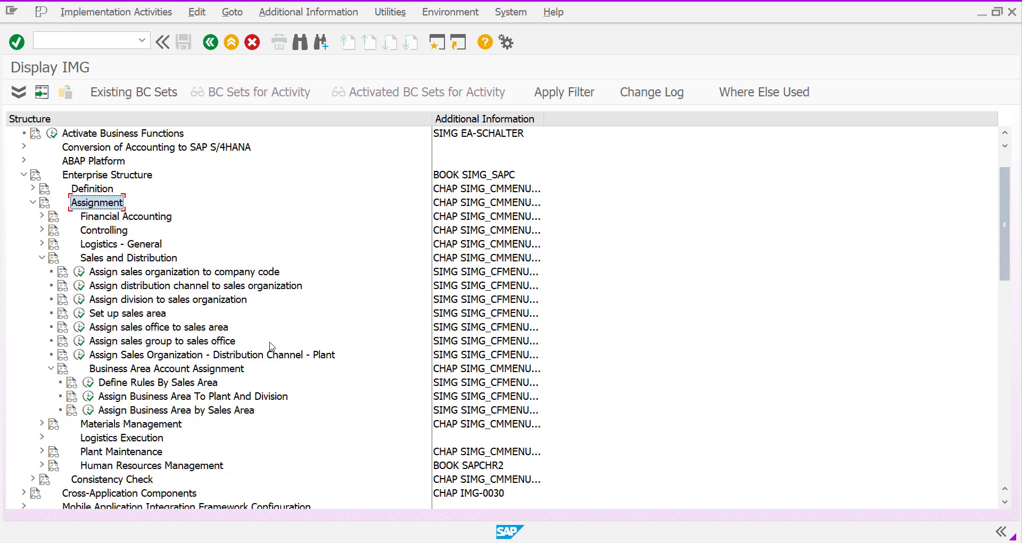
# Open a new session and launch the favorite EC01 - Org.Object Copier: Company Code.
pyautogui.click(438, 46)
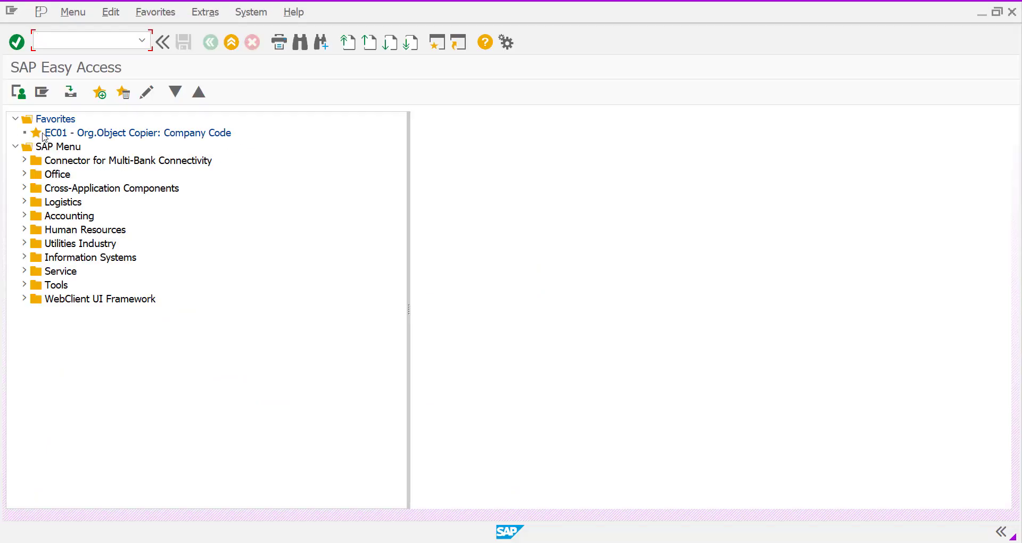
pyautogui.click(55, 137)
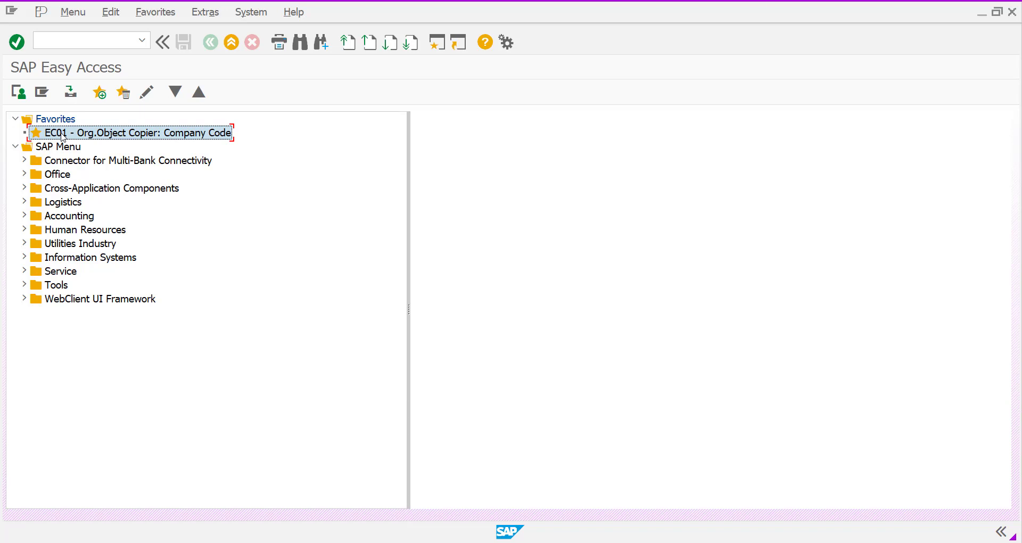
pyautogui.doubleClick(63, 134)
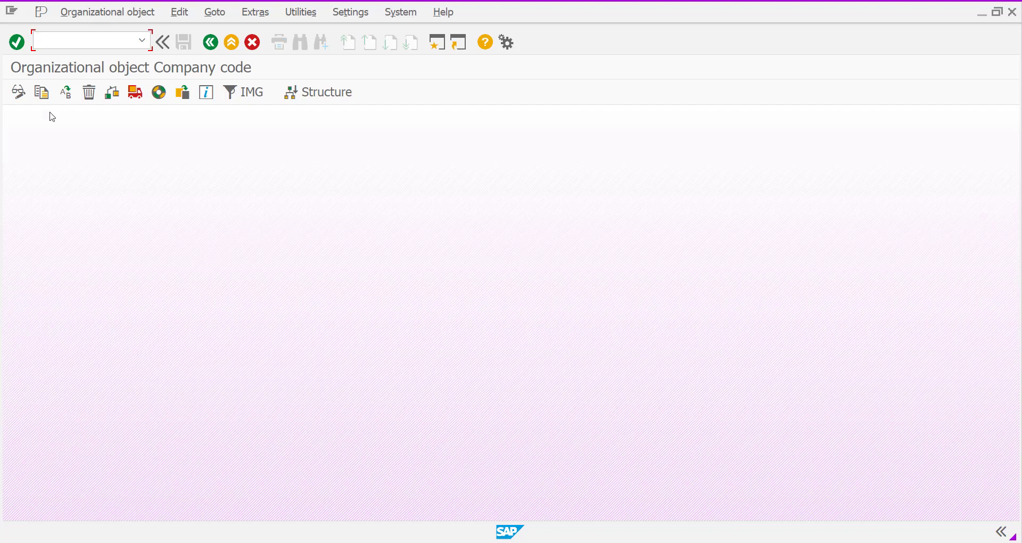
# Display the organizational structure for company code and go to its navigation object list, closing the help text.
pyautogui.click(84, 37)
pyautogui.press('alt')
pyautogui.press('alt')
pyautogui.click(324, 97)
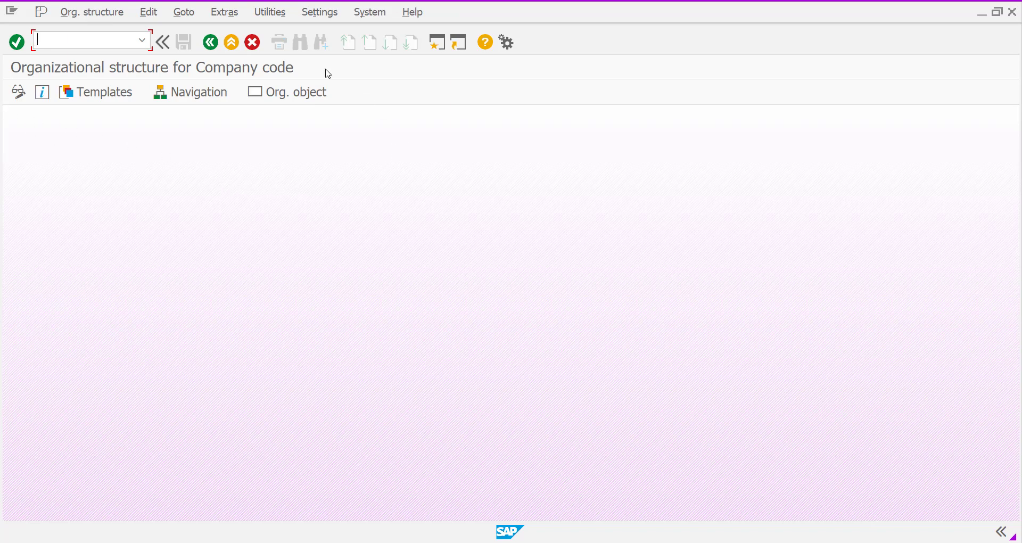
pyautogui.click(199, 99)
pyautogui.press('F1')
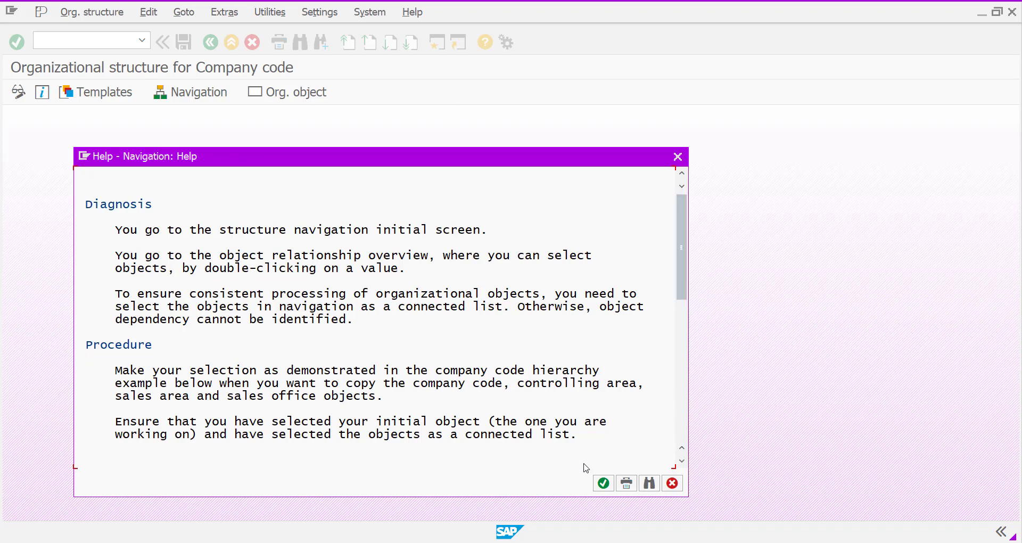
pyautogui.click(603, 483)
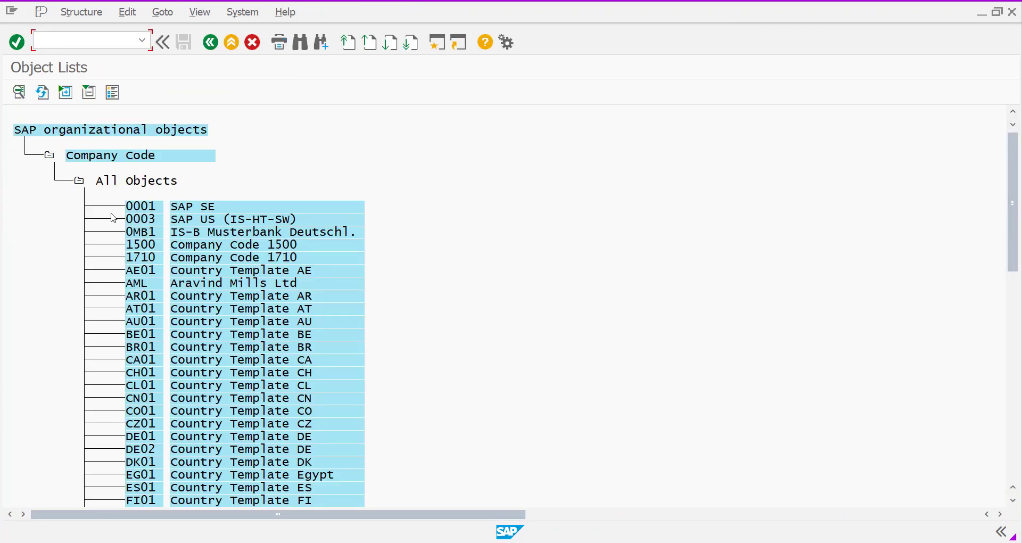
# Browse the company code list and open the structure of company code 0001 SAP SE.
pyautogui.scroll(-1, 133, 193)
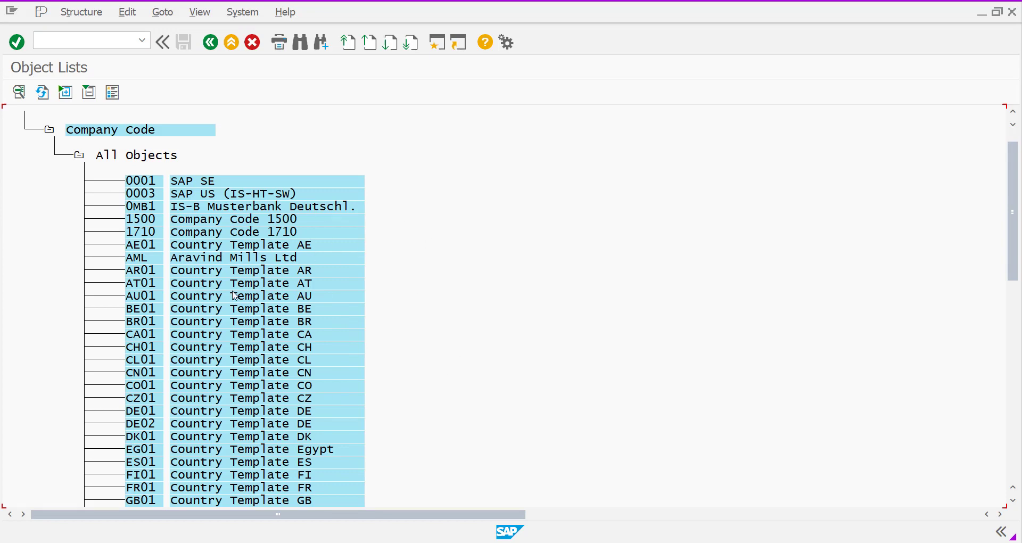
pyautogui.scroll(-4, 235, 295)
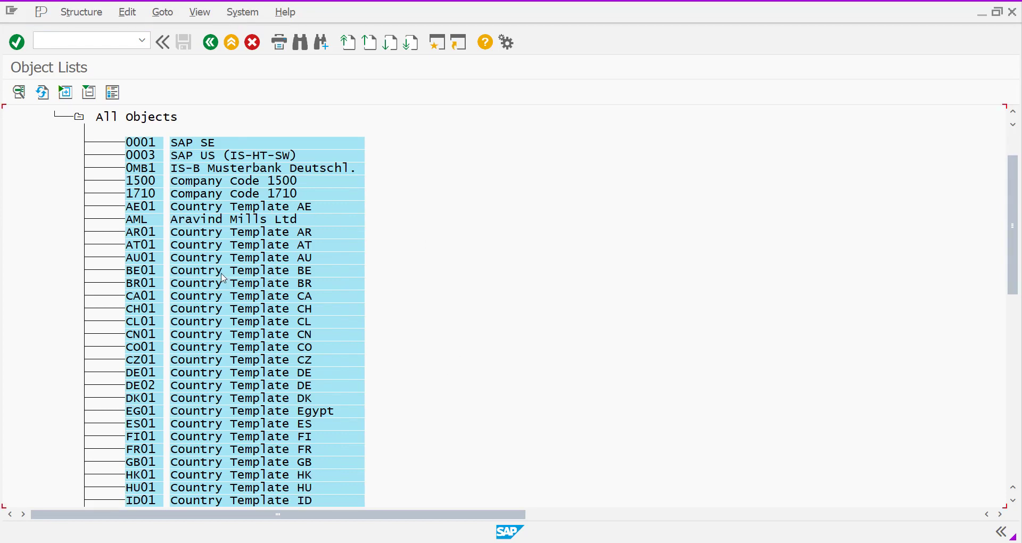
pyautogui.scroll(2, 165, 183)
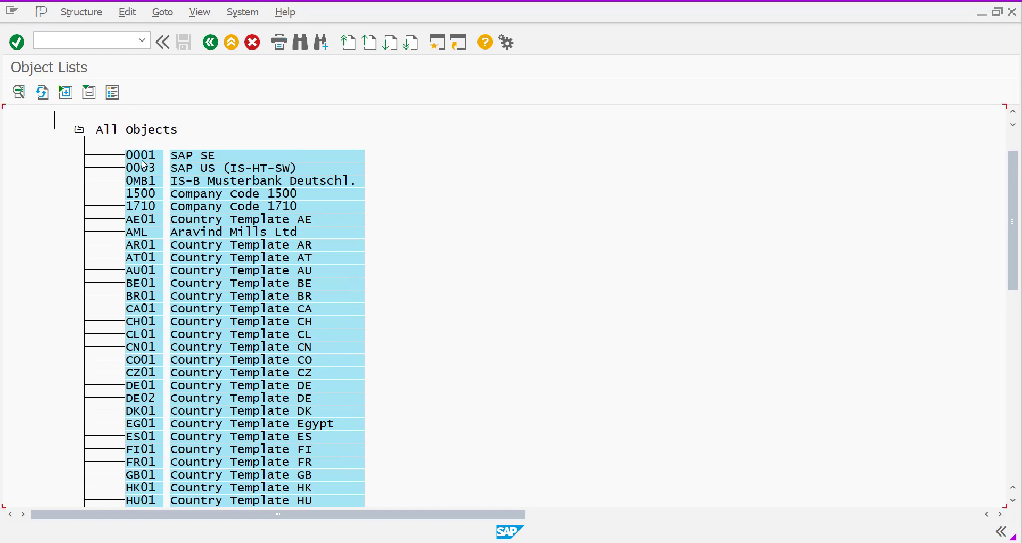
pyautogui.click(141, 159)
pyautogui.doubleClick(143, 159)
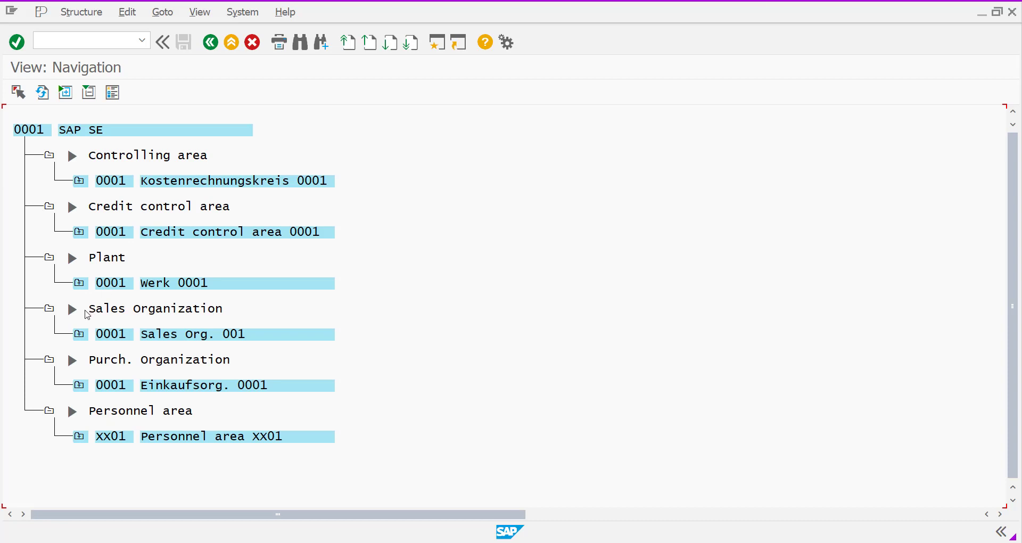
# Expand Sales Org. 001 under Sales Organization and review the objects assigned to it.
pyautogui.hscroll(2, 160, 316)
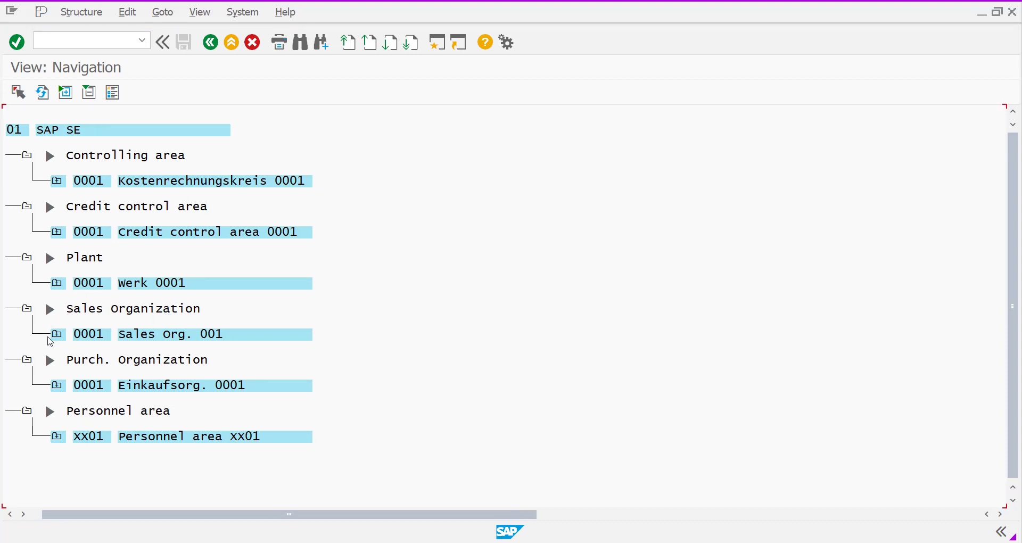
pyautogui.hscroll(-1, 51, 336)
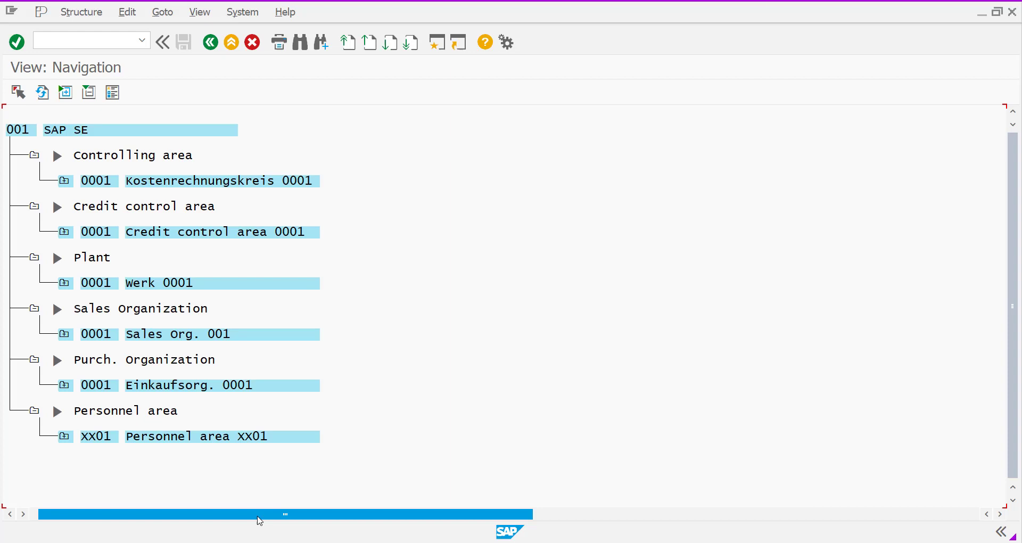
pyautogui.hscroll(-1, 100, 440)
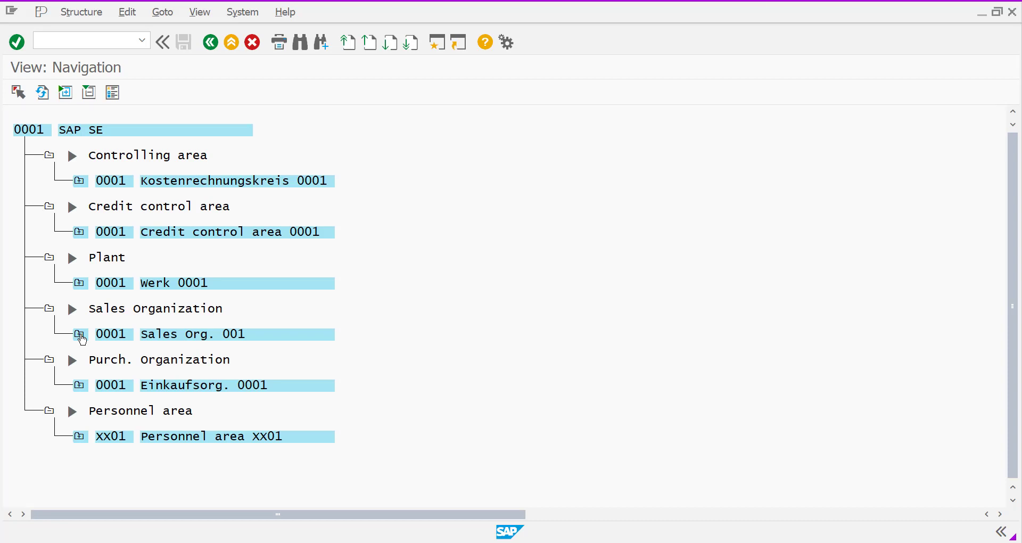
pyautogui.doubleClick(80, 334)
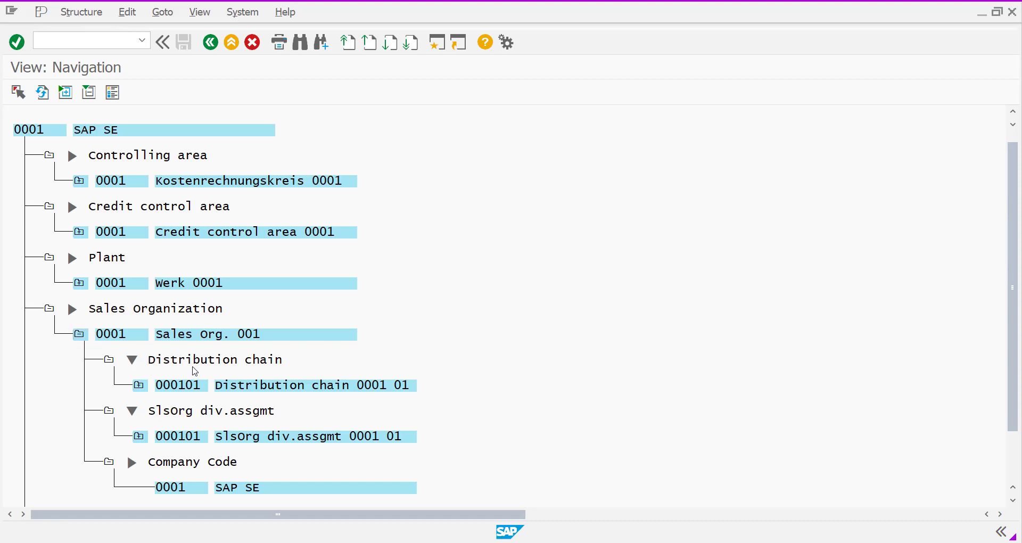
pyautogui.scroll(-2, 196, 371)
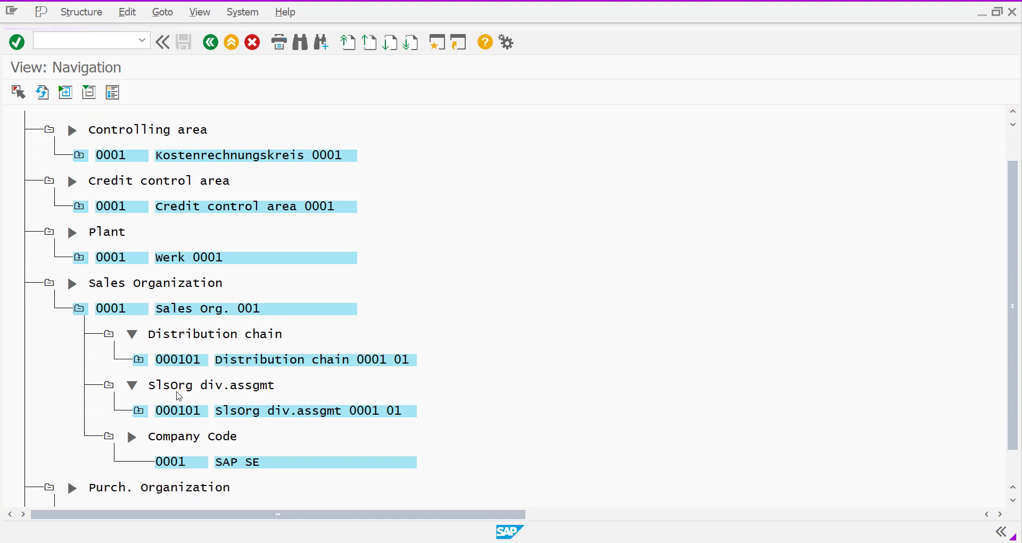
pyautogui.scroll(-5, 173, 387)
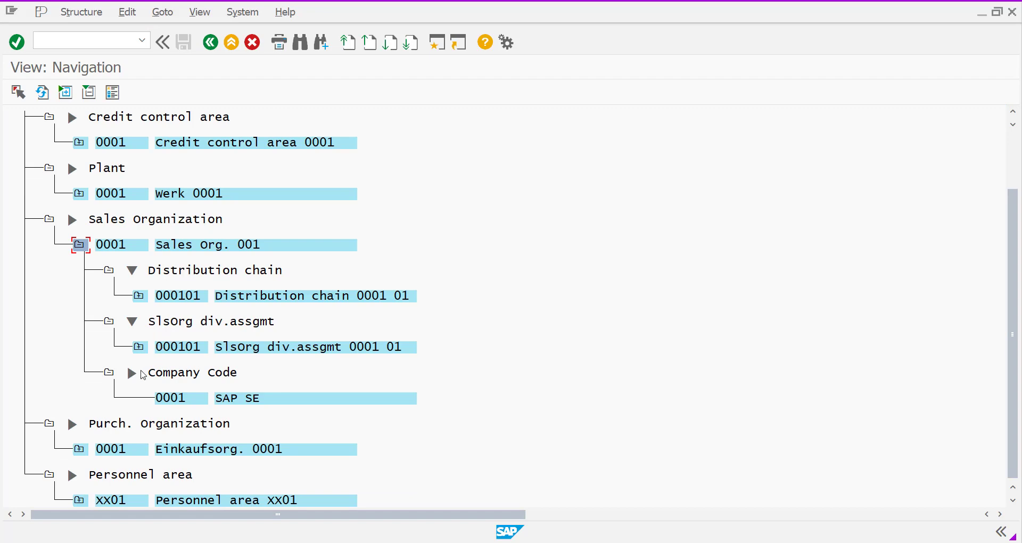
# Expand Distribution chain 0001 01 under Sales Org. 001 and review its plant and sales area assignments.
pyautogui.click(139, 295)
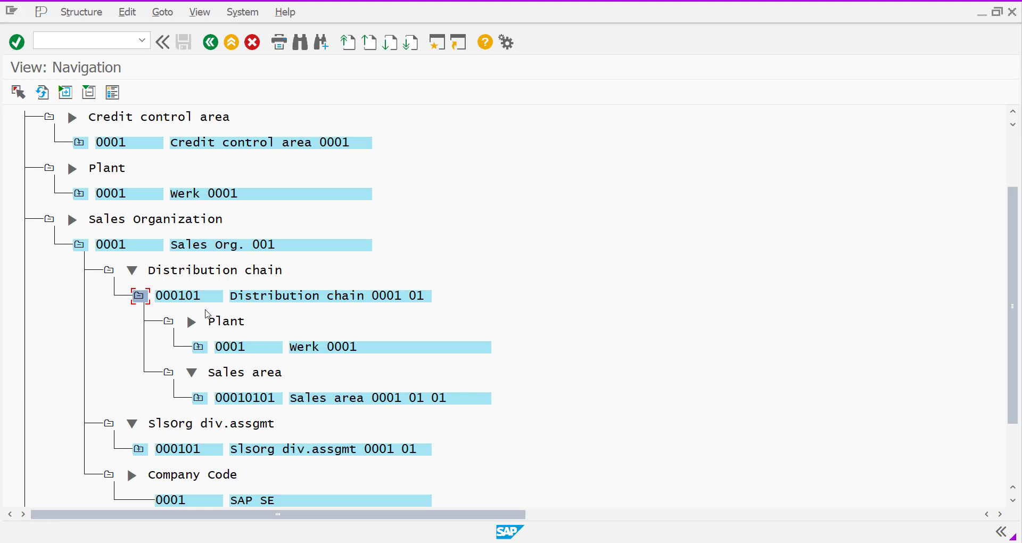
pyautogui.click(139, 372)
pyautogui.scroll(-1, 122, 400)
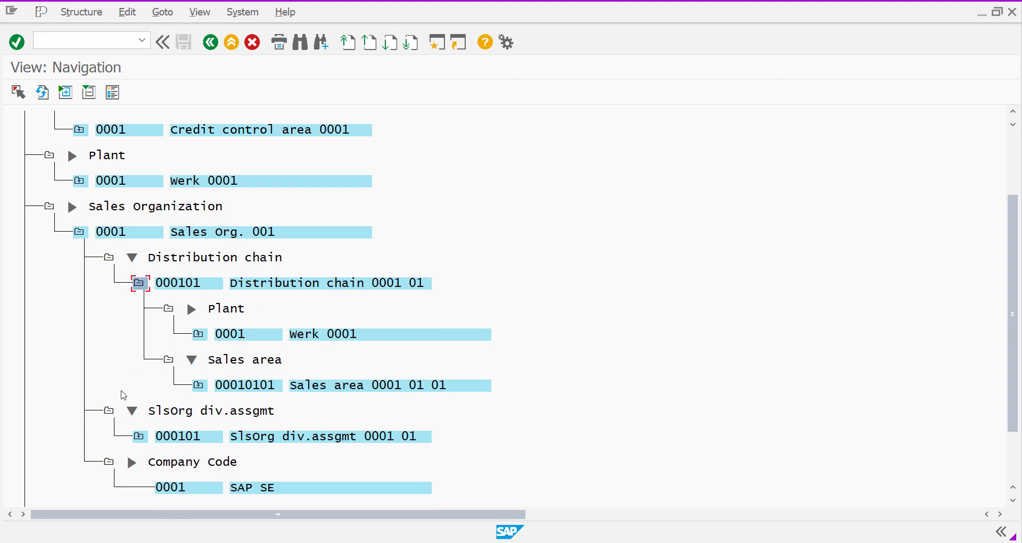
pyautogui.scroll(-1, 122, 407)
pyautogui.scroll(-2, 122, 408)
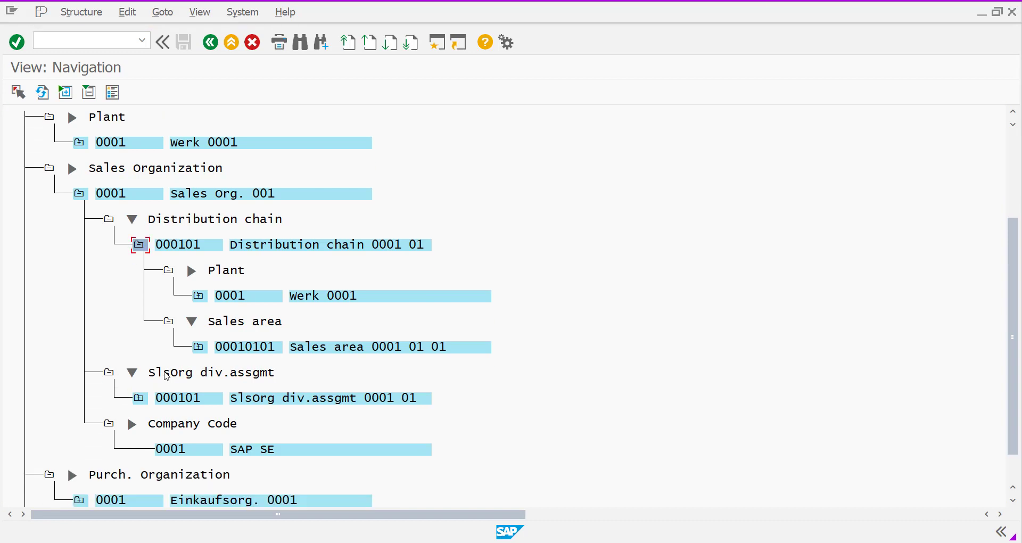
pyautogui.scroll(-1, 168, 275)
pyautogui.scroll(-3, 131, 395)
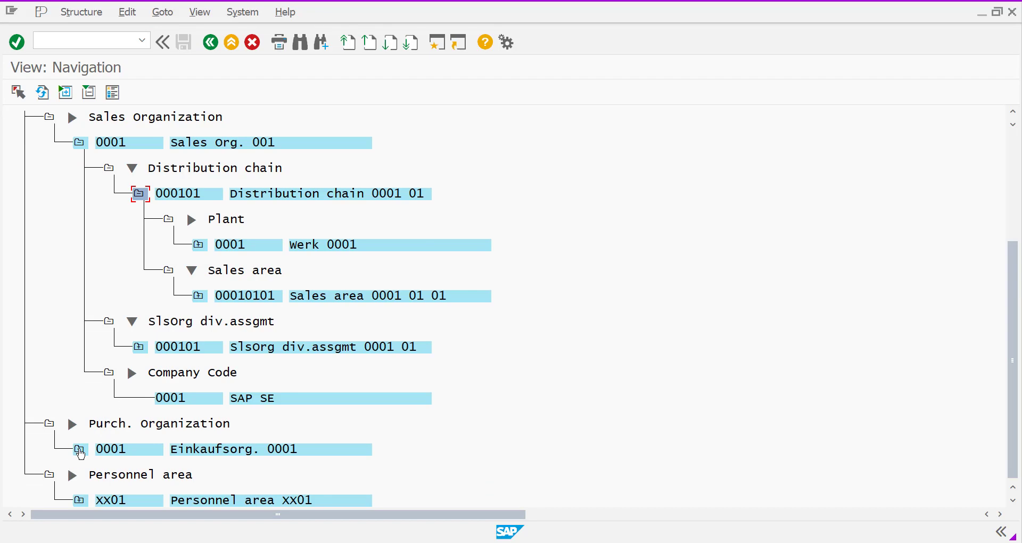
# Expand Einkaufsorg. 0001 under Purch. Organization and review its company code and plant assignments.
pyautogui.click(80, 453)
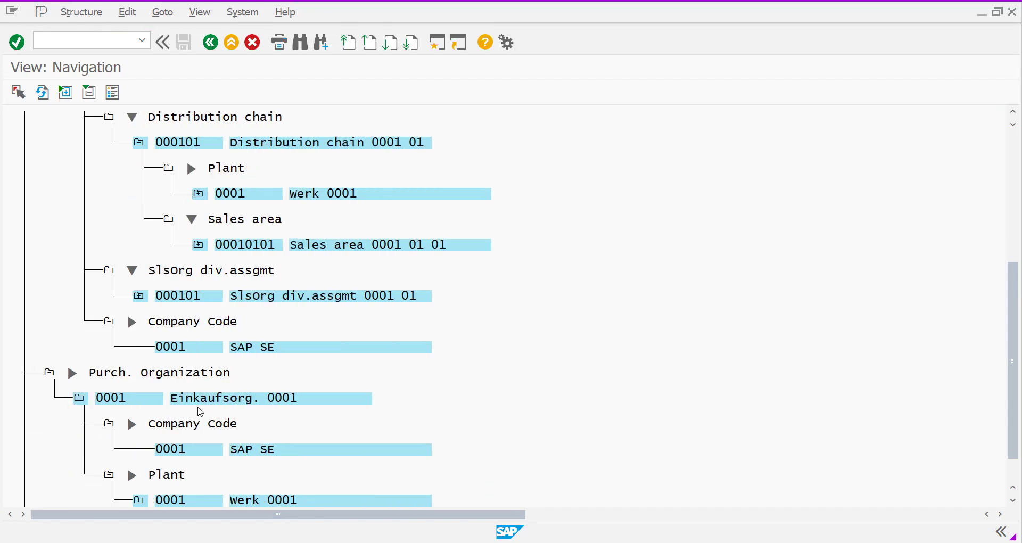
pyautogui.scroll(-2, 178, 421)
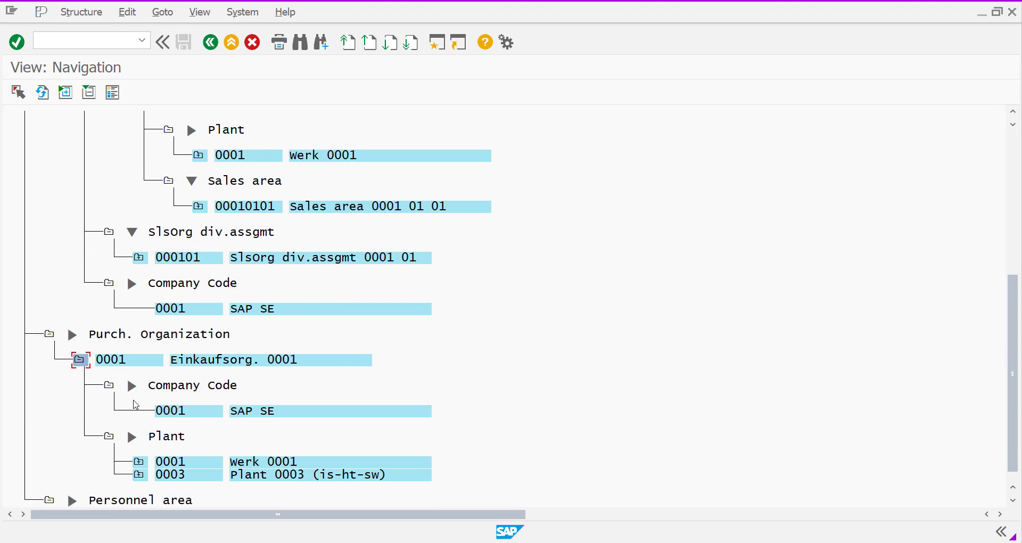
pyautogui.scroll(-2, 151, 469)
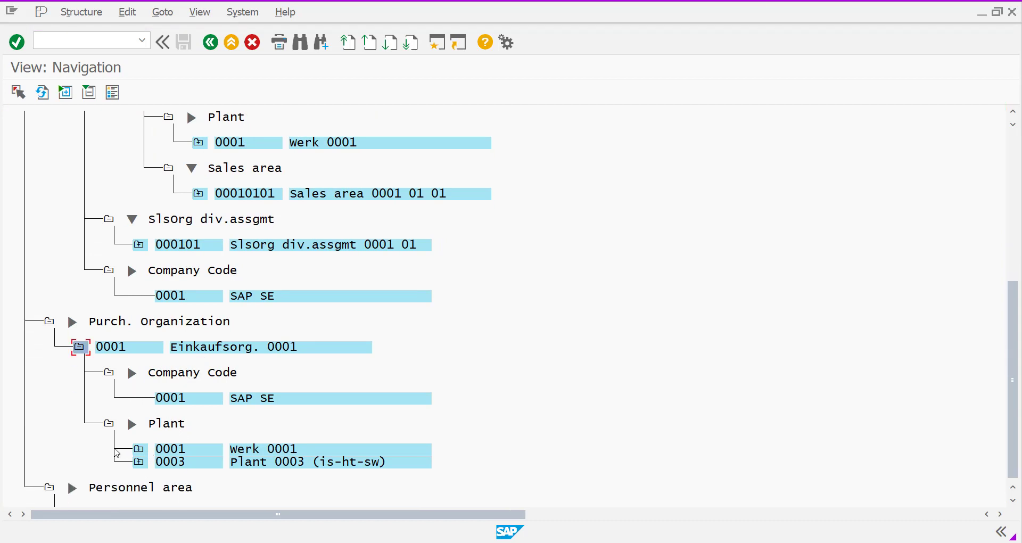
# Expand Plant 0003 (is-ht-sw) under purchasing organization 0001 and review its subordinate objects.
pyautogui.scroll(1, 130, 430)
pyautogui.doubleClick(145, 461)
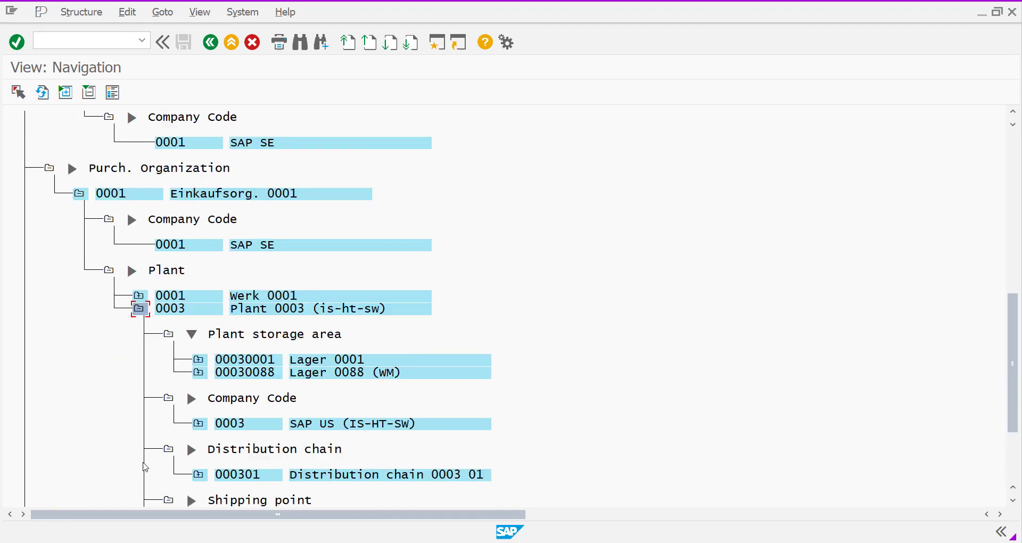
pyautogui.scroll(2, 276, 314)
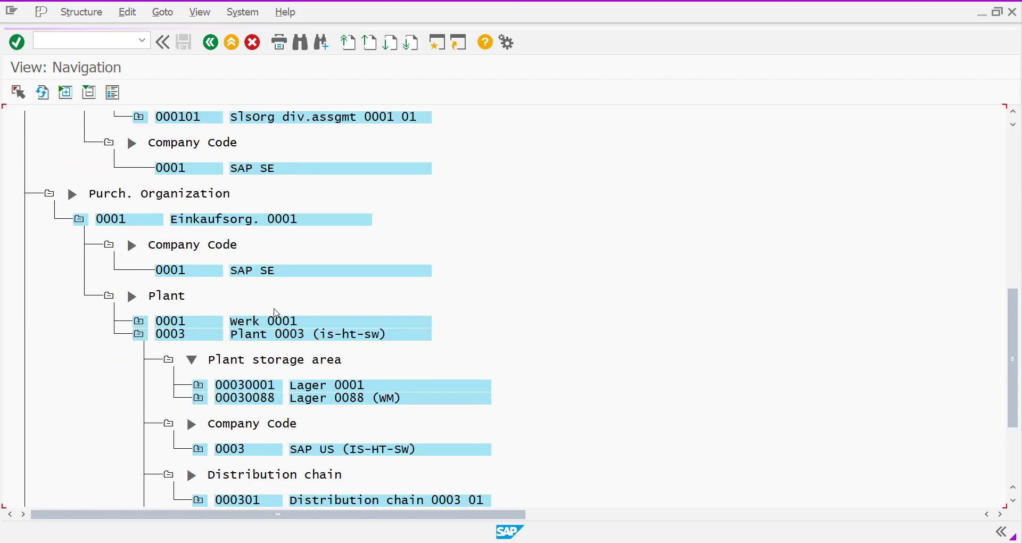
pyautogui.scroll(-1, 273, 319)
pyautogui.scroll(2, 318, 266)
pyautogui.scroll(1, 324, 254)
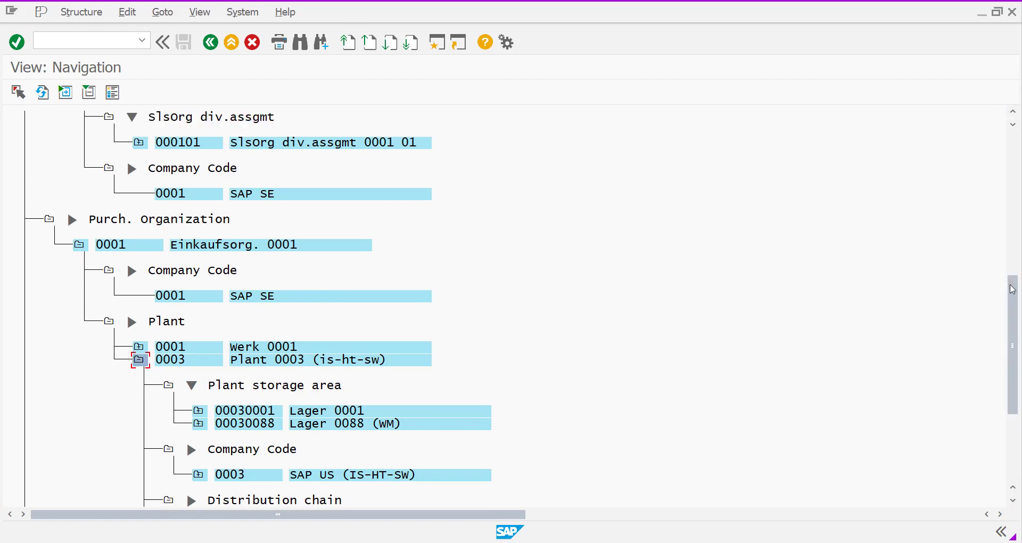
# Expand Werk 0001 under the company code's Plant node and review its location, storage area and other assignments.
pyautogui.moveTo(1014, 291); pyautogui.dragTo(1019, 146)
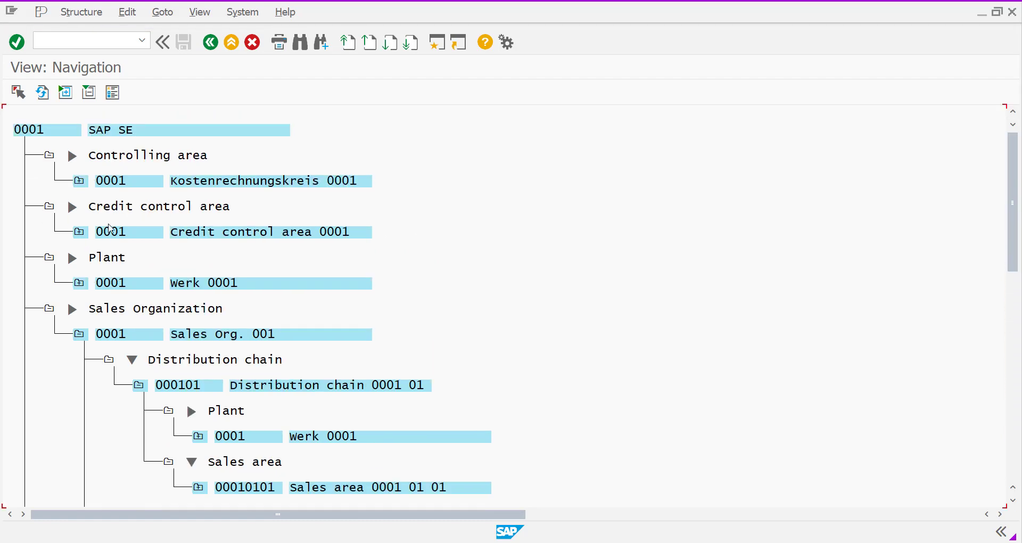
pyautogui.click(81, 285)
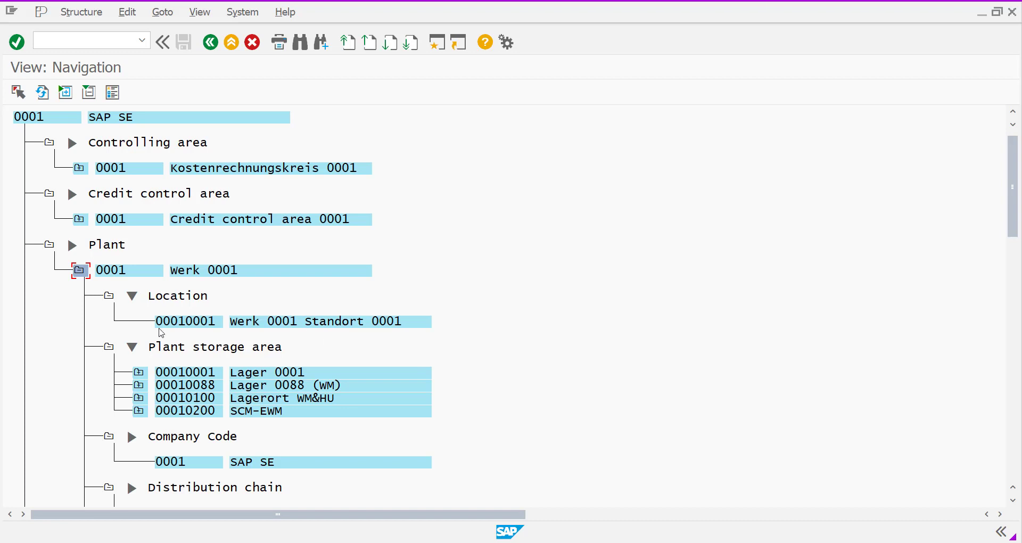
pyautogui.scroll(-1, 217, 391)
pyautogui.scroll(-2, 215, 396)
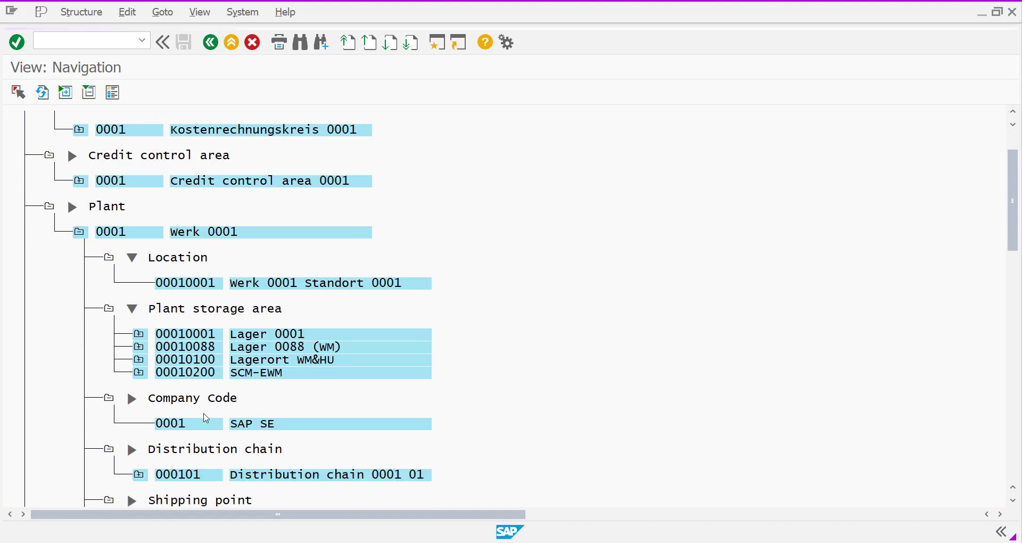
pyautogui.scroll(-2, 139, 461)
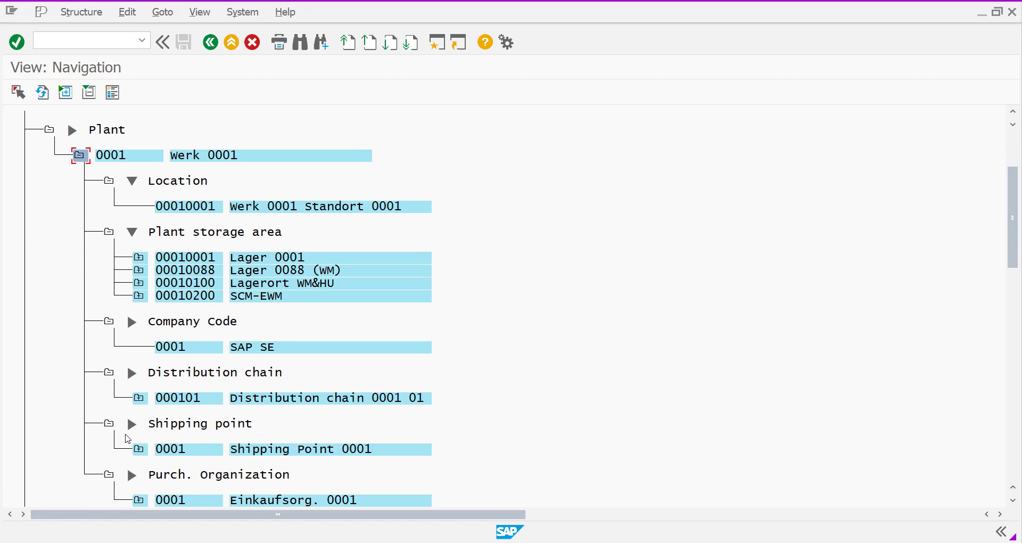
# Expand Shipping Point 0001 under Werk 0001 and examine its plant and loading point assignments.
pyautogui.doubleClick(139, 451)
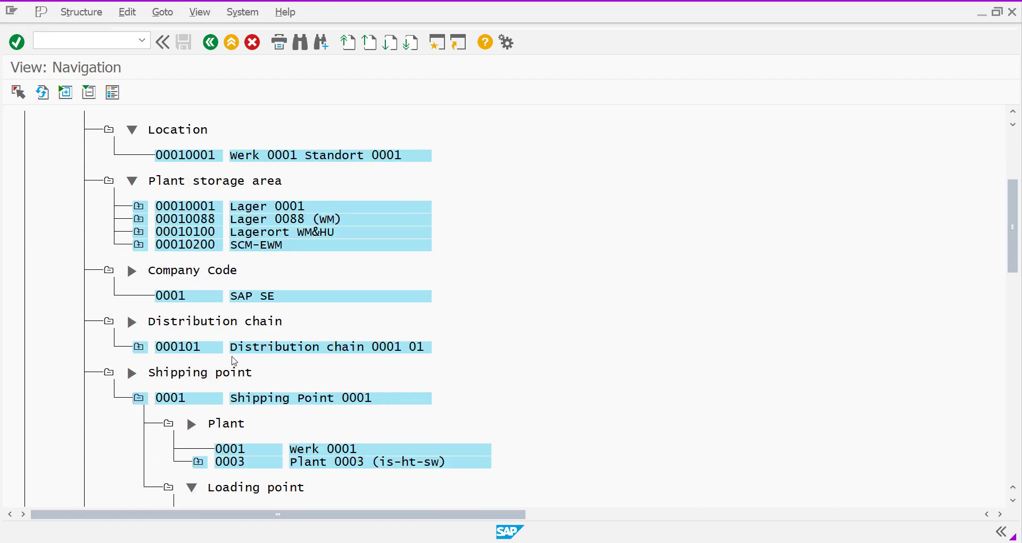
pyautogui.scroll(-2, 141, 399)
pyautogui.doubleClick(139, 372)
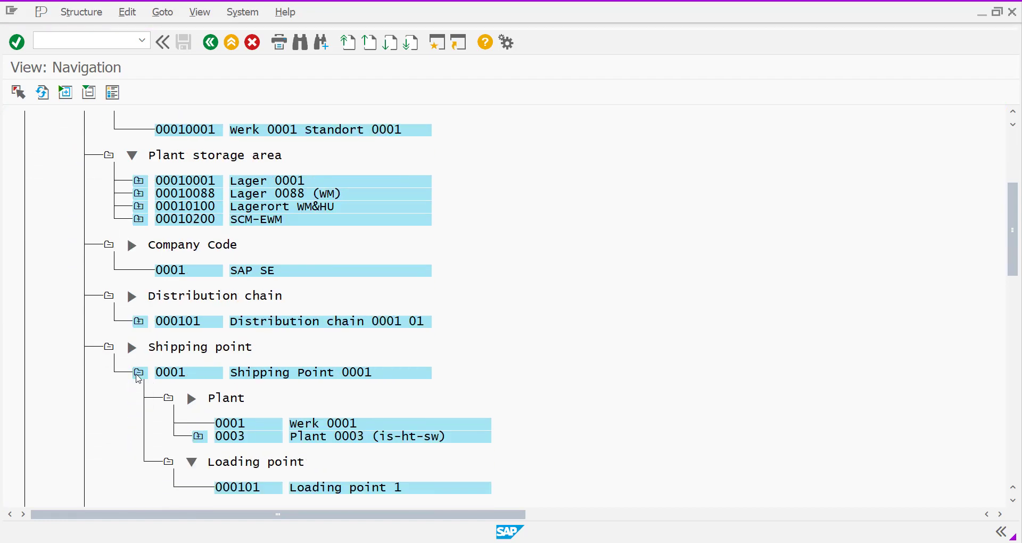
# Collapse Shipping Point 0001 and review the assignments under Werk 0001 back up to the top node of company code 0001.
pyautogui.scroll(1, 142, 351)
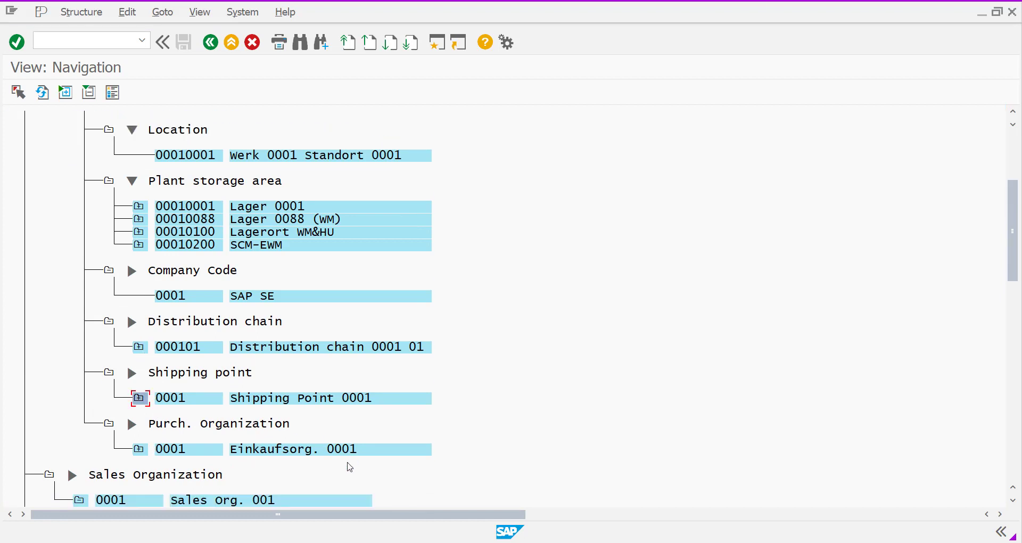
pyautogui.scroll(1, 157, 301)
pyautogui.scroll(6, 157, 301)
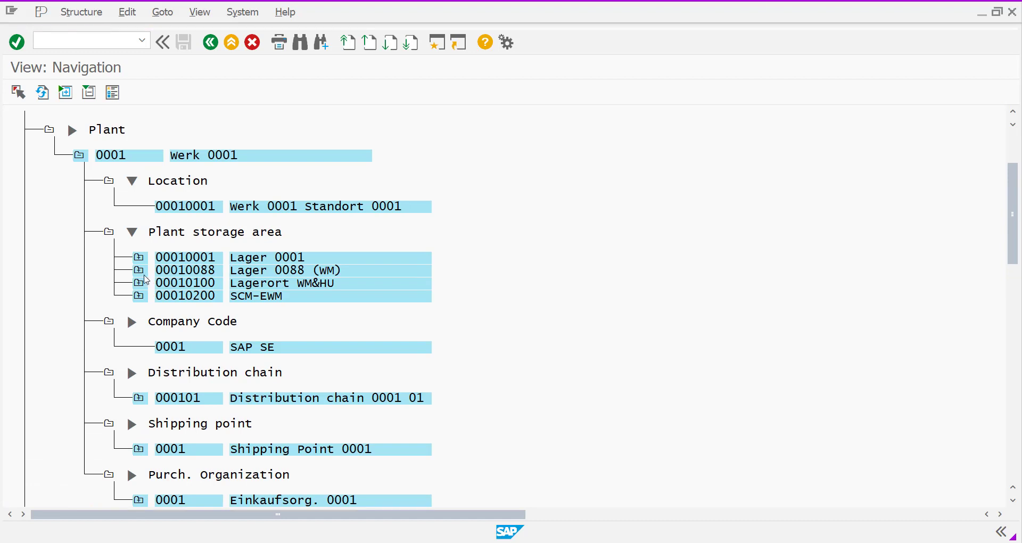
pyautogui.scroll(5, 137, 270)
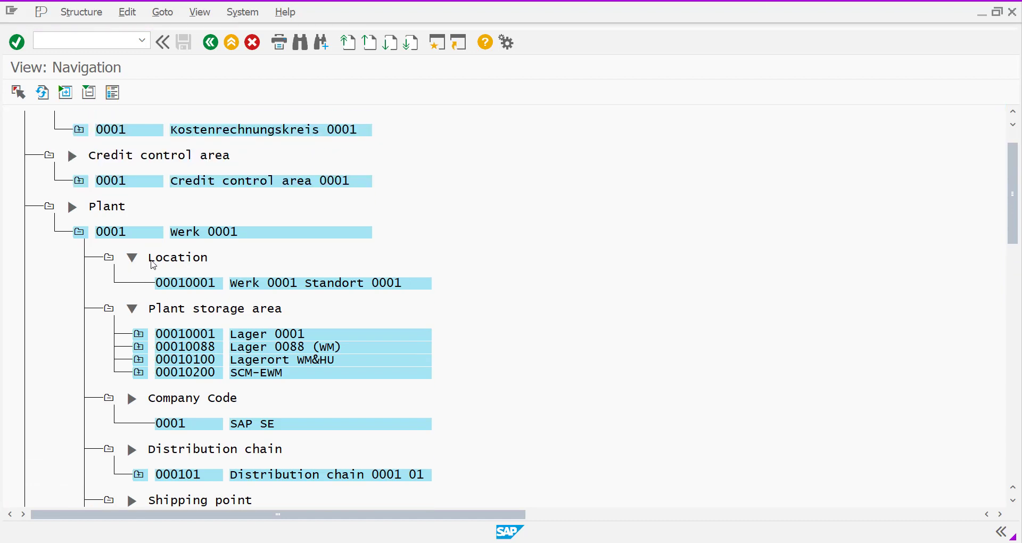
pyautogui.scroll(2, 396, 210)
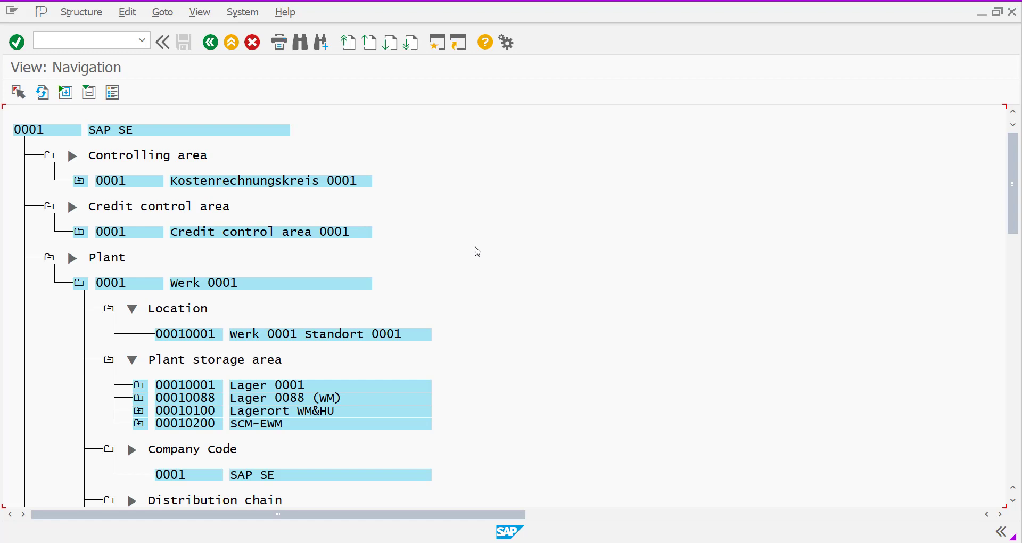
pyautogui.scroll(-1, 478, 251)
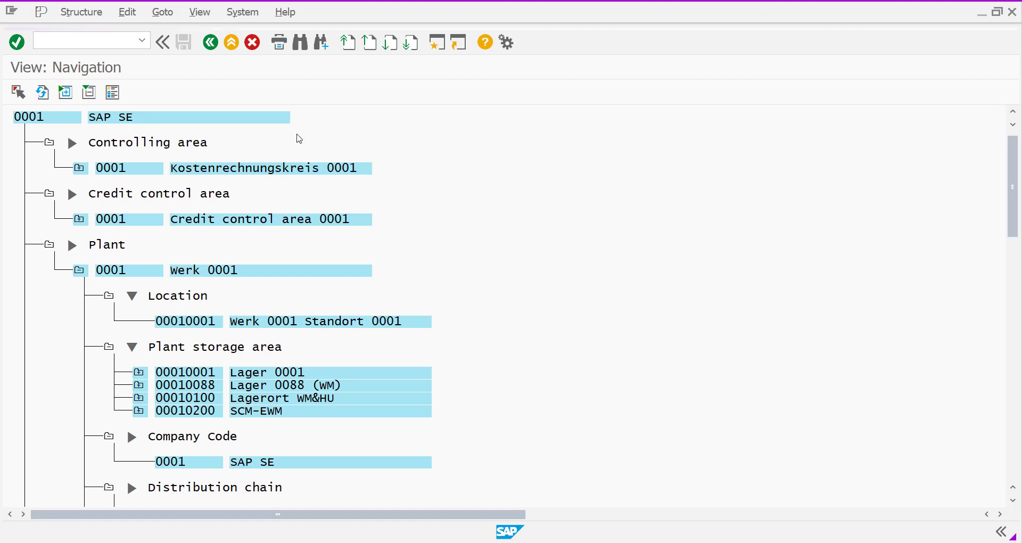
pyautogui.scroll(1, 288, 128)
# Leave the structure navigation and company code object list, dismiss the notice, and return to the Organizational object Company code screen.
pyautogui.click(213, 47)
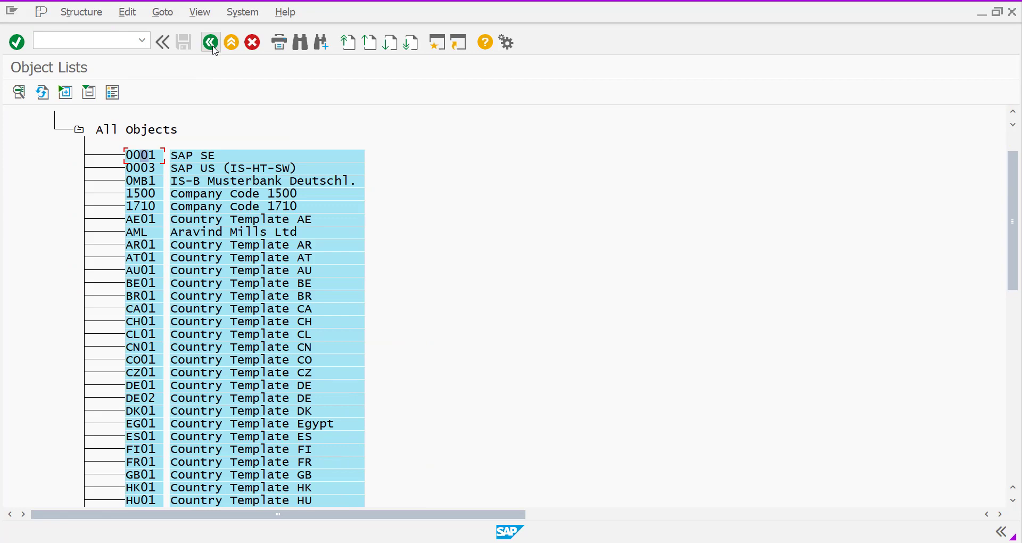
pyautogui.click(212, 45)
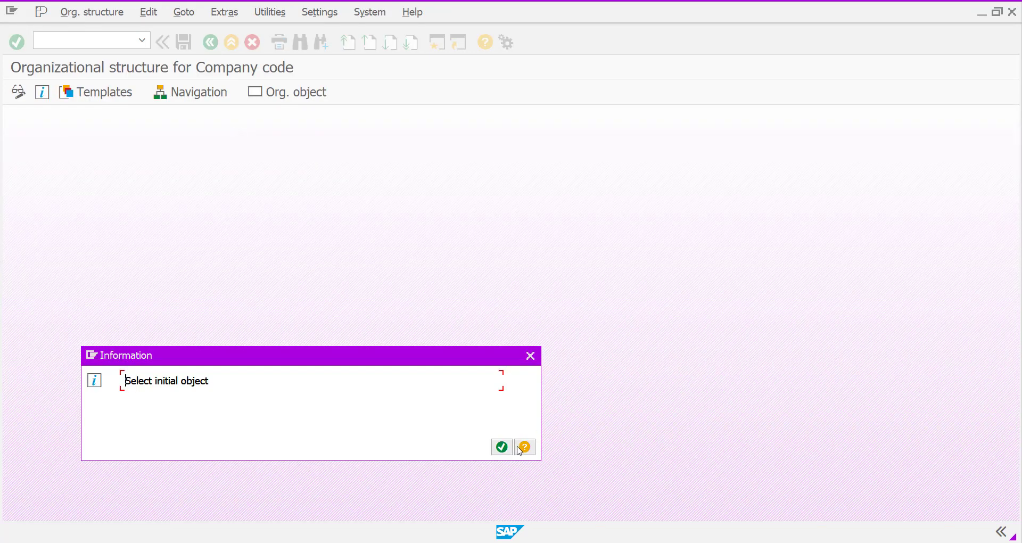
pyautogui.click(501, 447)
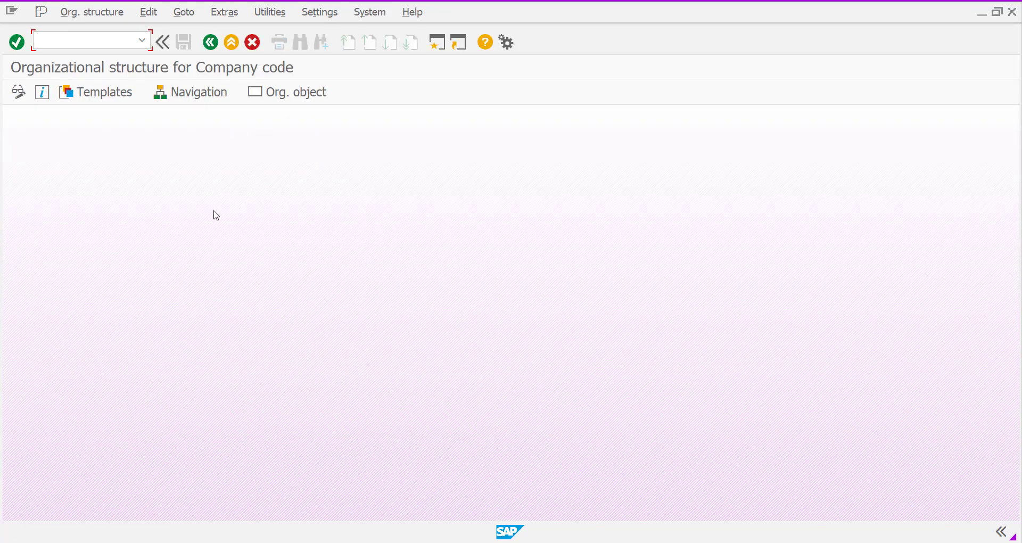
pyautogui.click(211, 43)
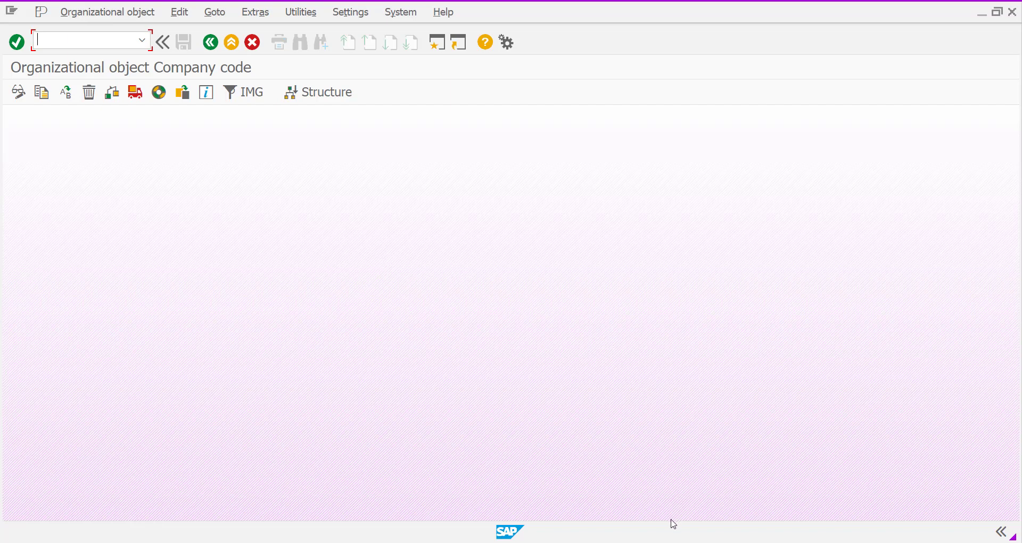
# Switch to Google Chrome and open the sapboost.com website.
pyautogui.moveTo(674, 541)
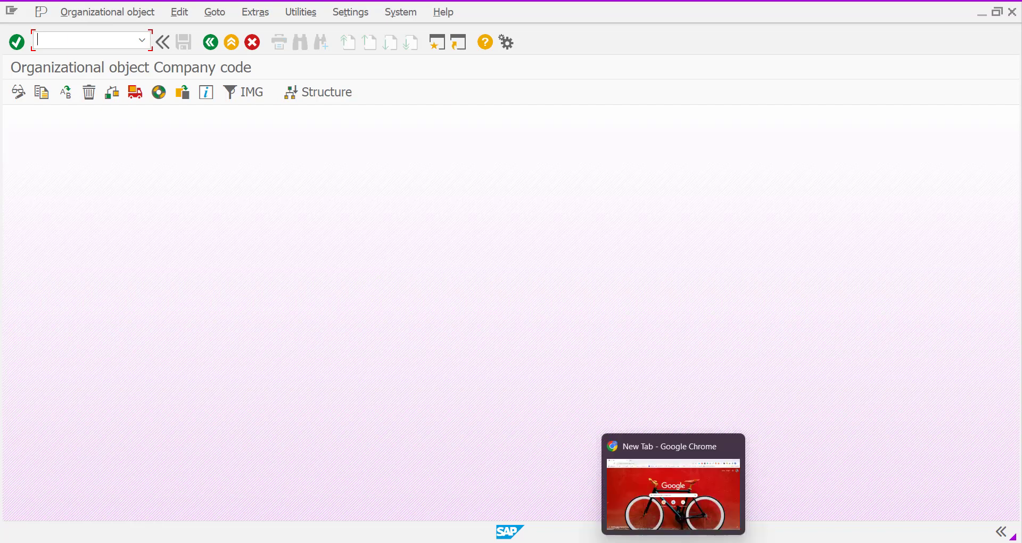
pyautogui.click(673, 498)
pyautogui.click(400, 282)
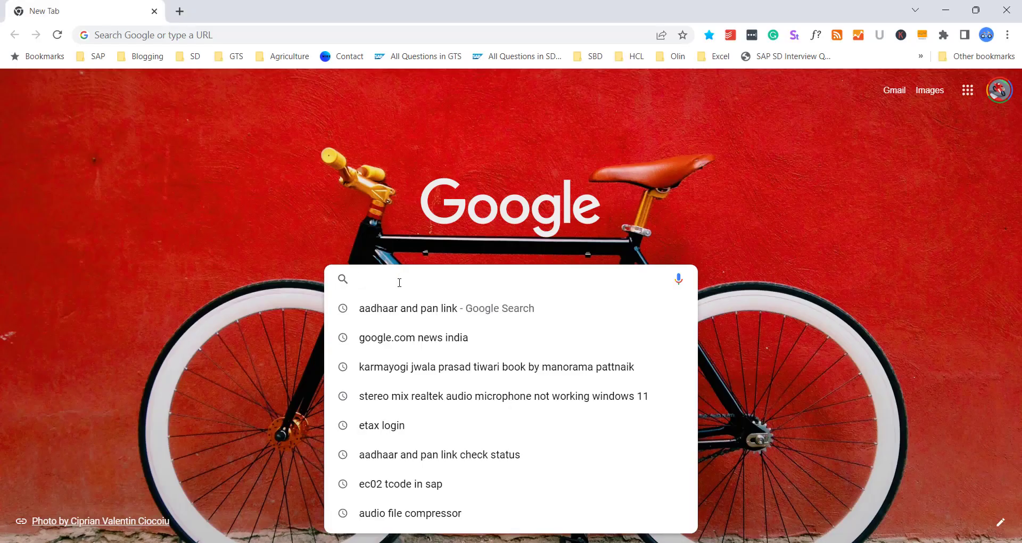
pyautogui.write('sapboos.')
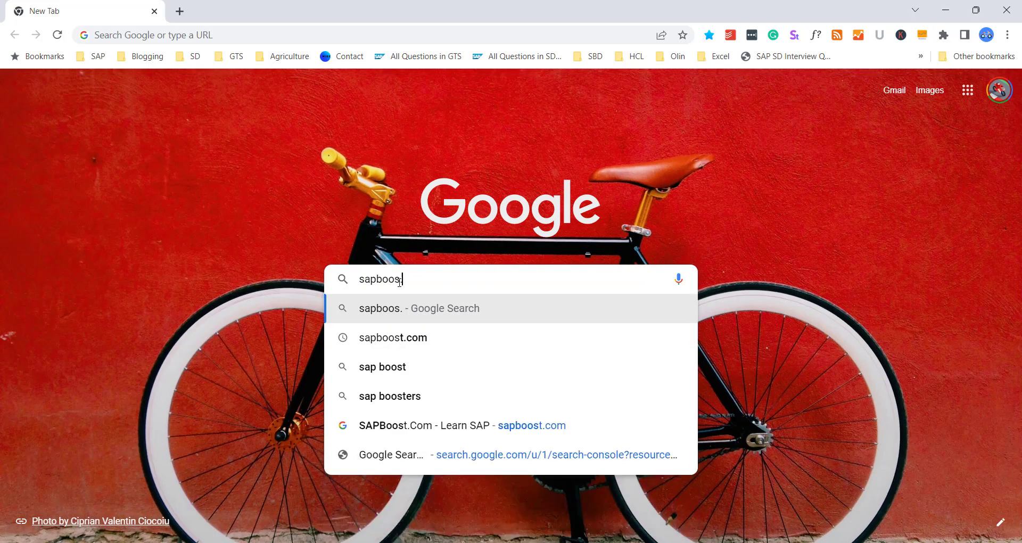
pyautogui.press('BackSpace')
pyautogui.write('t')
pyautogui.press('Return')
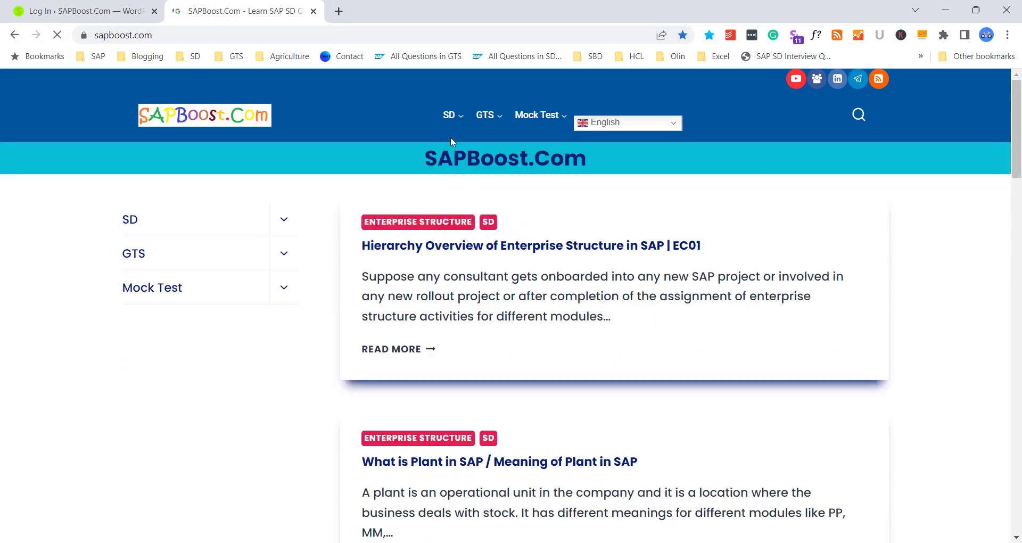
# Open the article "Hierarchy Overview of Enterprise Structure in SAP | EC01" and look through its illustrated steps.
pyautogui.click(445, 252)
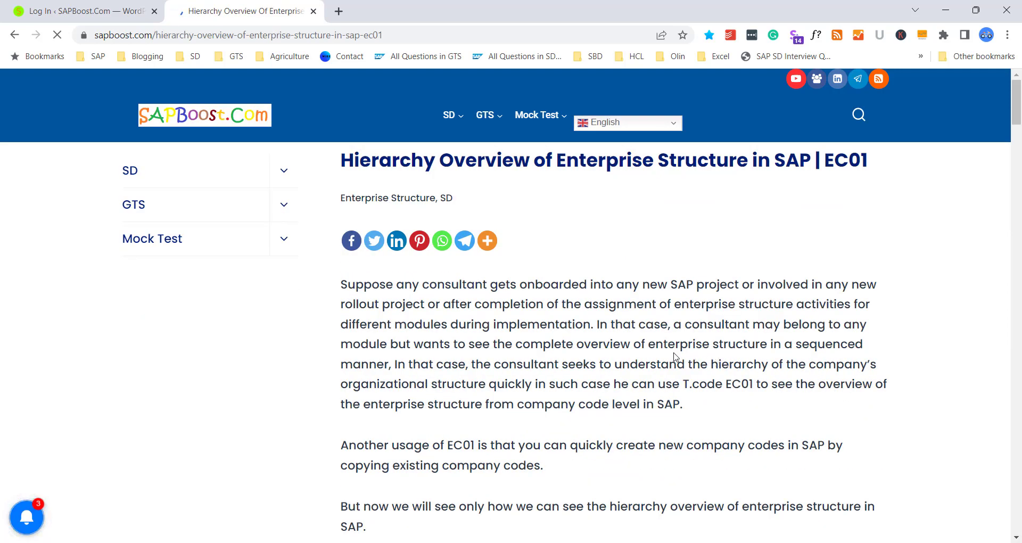
pyautogui.scroll(-10, 548, 313)
pyautogui.scroll(-20, 527, 308)
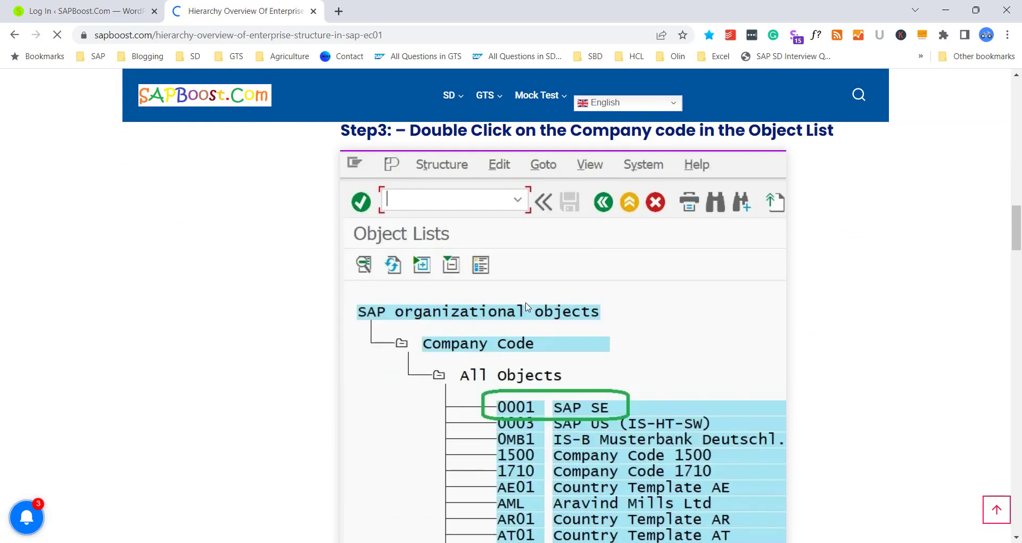
pyautogui.scroll(-10, 527, 307)
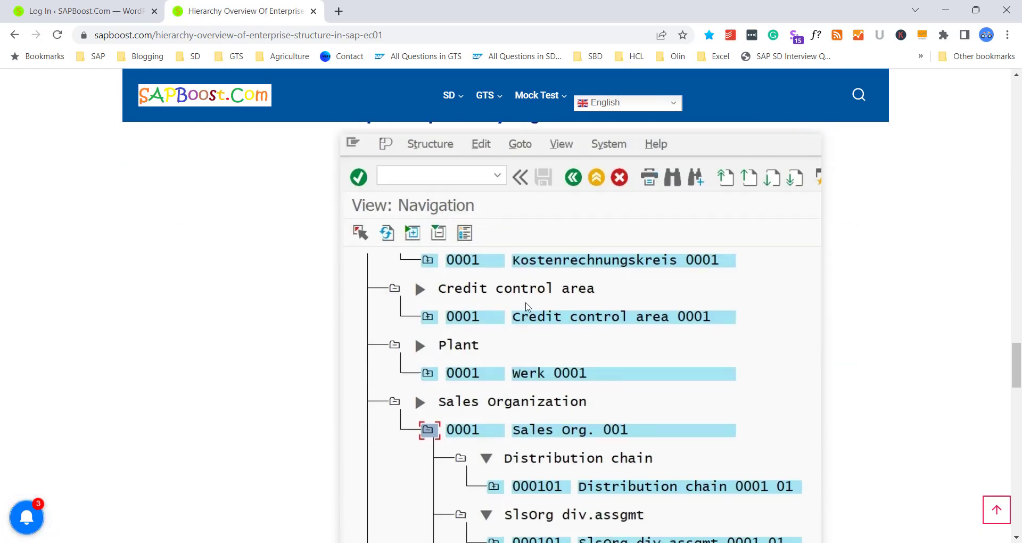